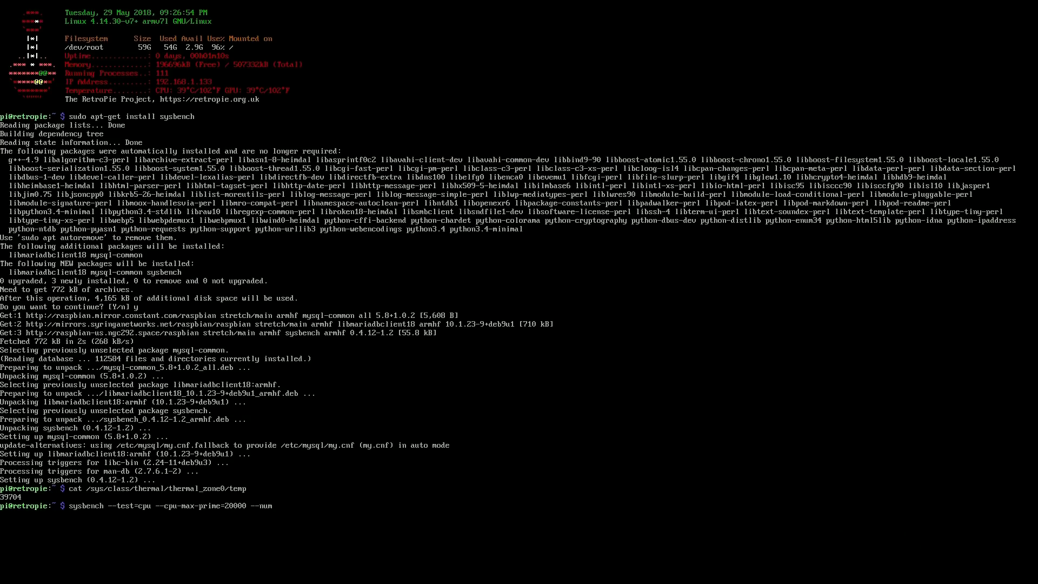
- Complete the sysbench CPU test command with --cpu-max-prime=20000 and --num-threads=4, and run the benchmark
text(threads=4 run)
key(Return)
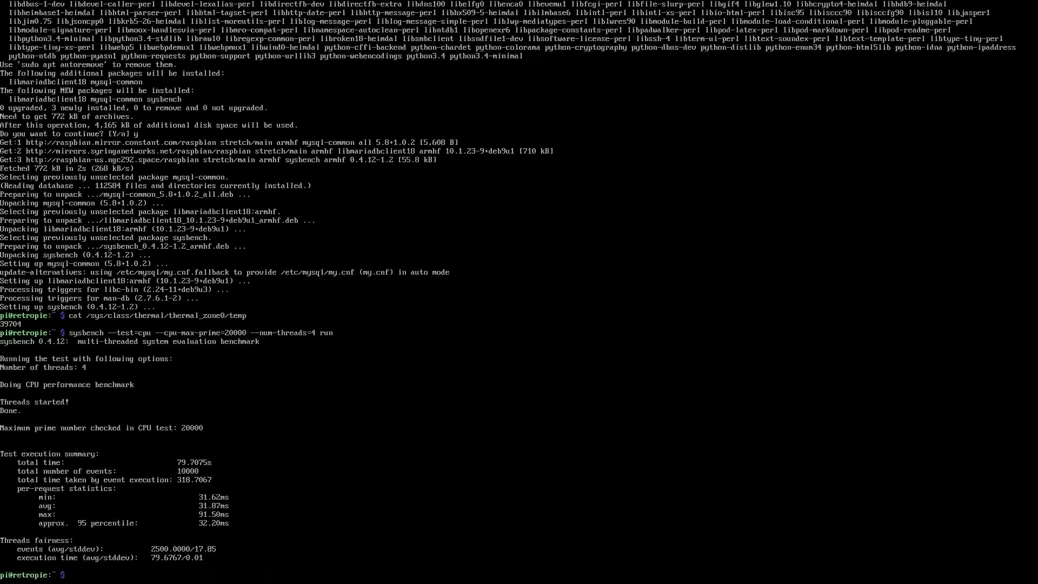
- Read the CPU temperature after the benchmark by rerunning cat /sys/class/thermal/thermal_zone0/temp
key(Up)
key(Up)
key(Return)
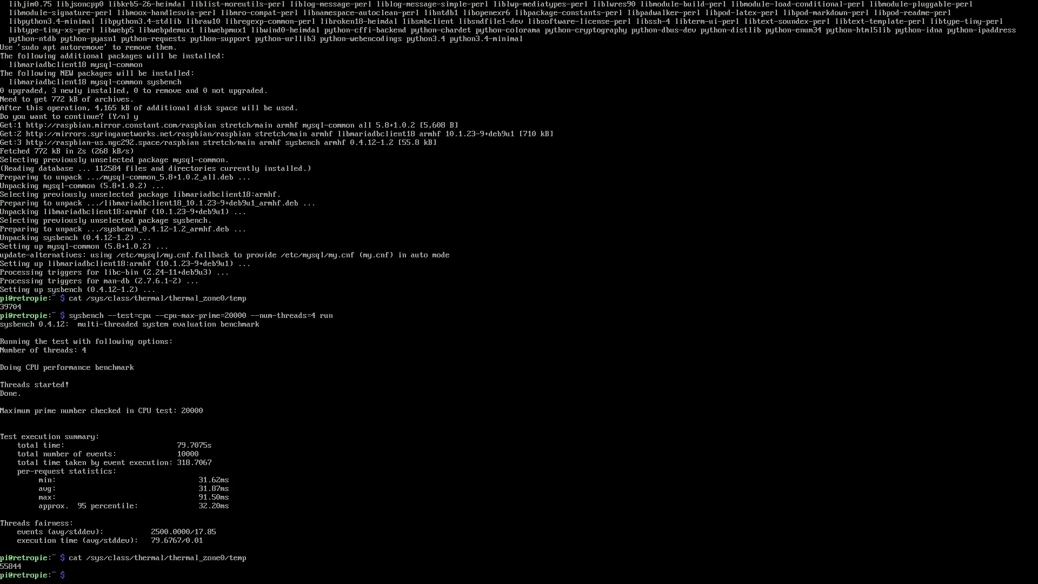
- Repeat the /sys/class/thermal/thermal_zone0/temp reading 16 more times to track how the CPU cools down
key(Up)
key(Up)
key(Down)
key(Return)
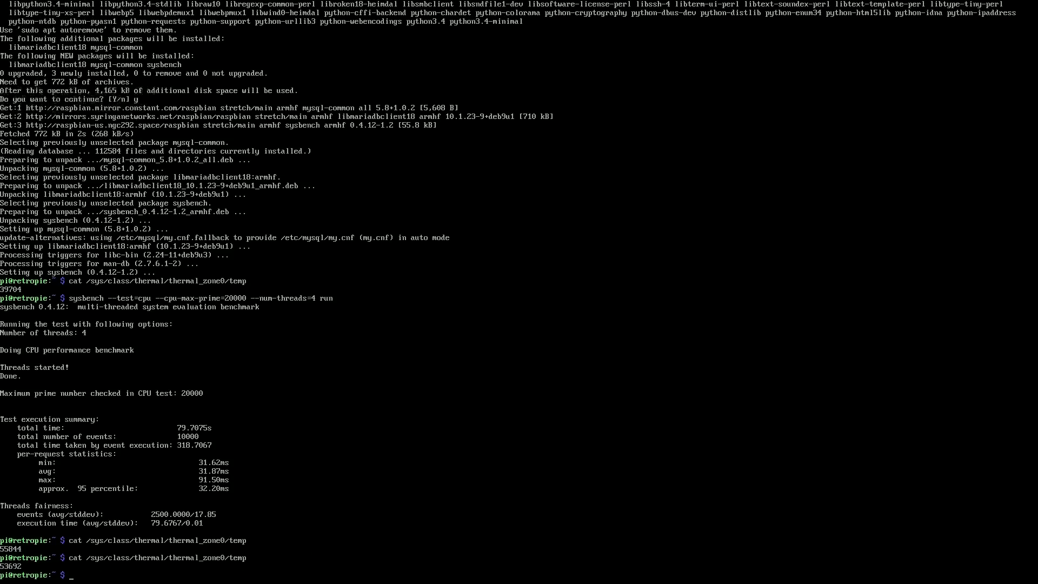
key(Up)
key(Up)
key(Down)
key(Return)
key(Up)
key(Up)
key(Down)
key(Return)
key(Up)
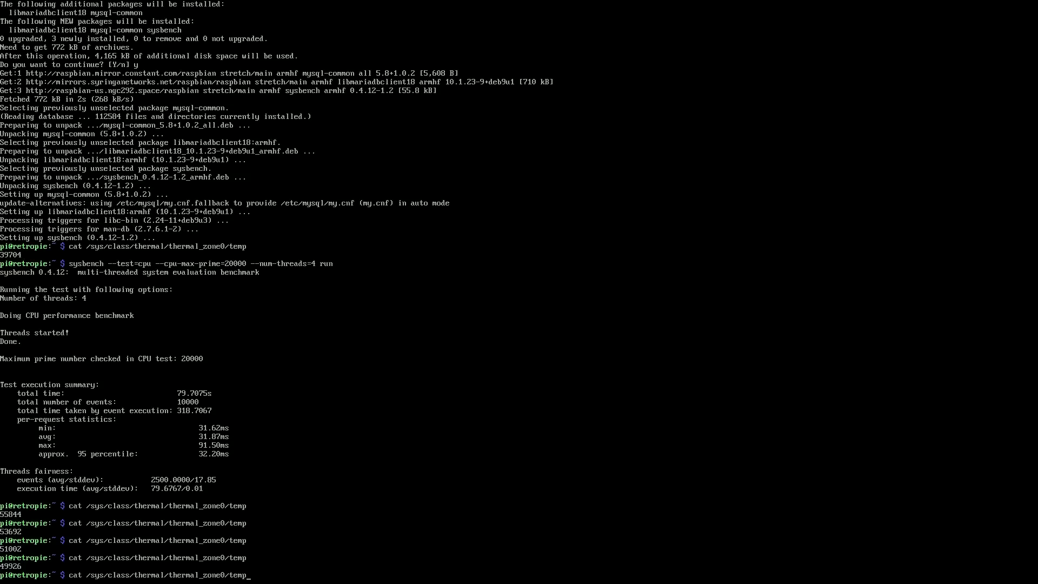
key(Up)
key(Down)
key(Return)
key(Up)
key(Up)
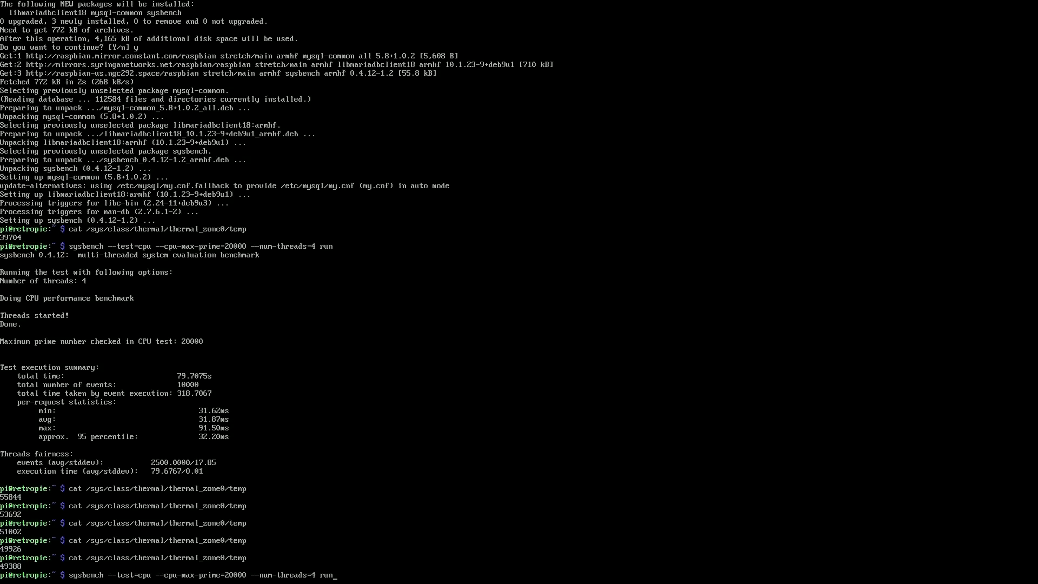
key(Down)
key(Return)
key(Up)
key(Up)
key(Down)
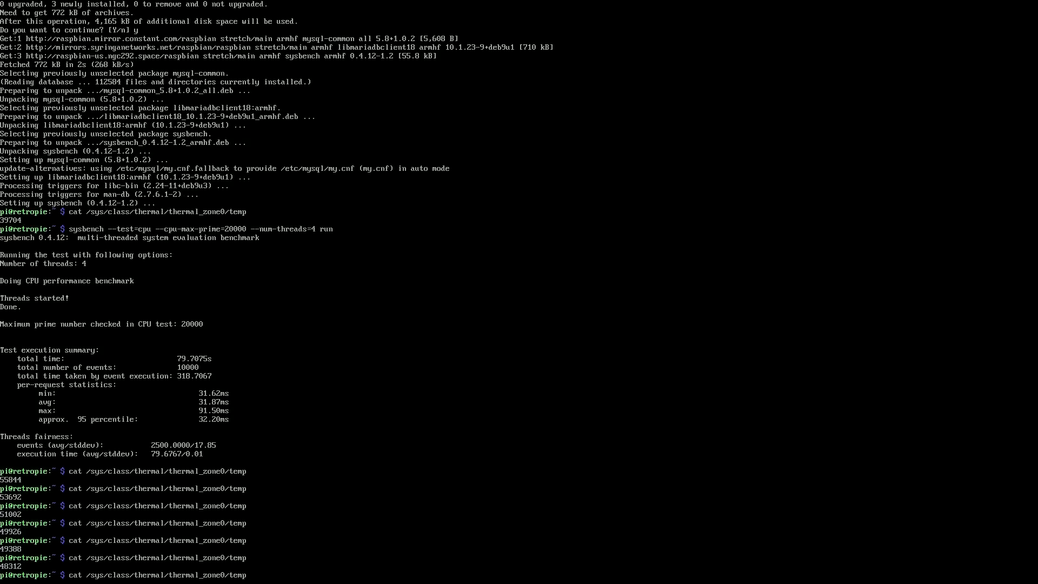
key(Return)
key(Up)
key(Up)
key(Down)
key(Return)
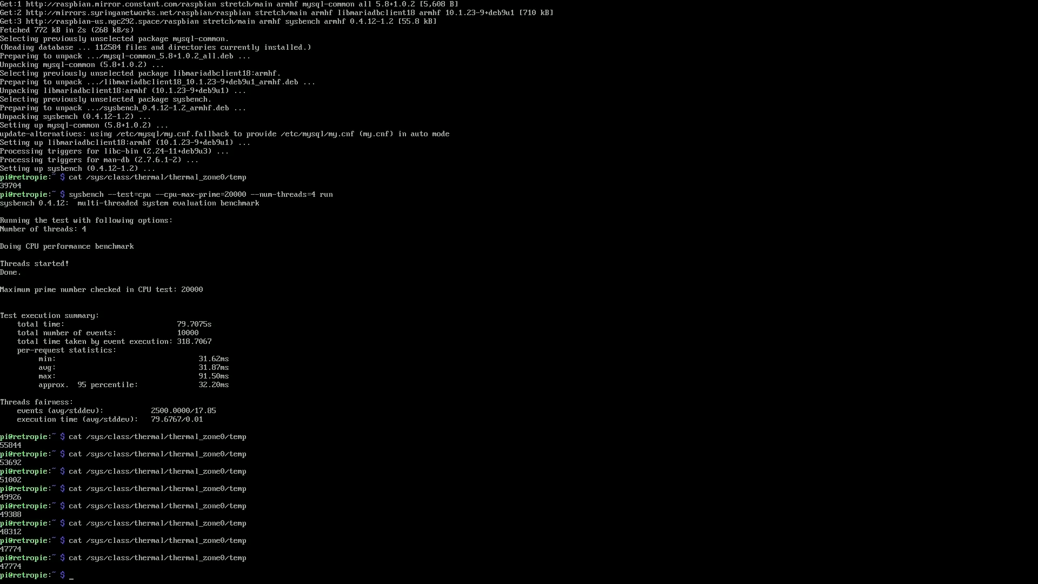
key(Up)
key(Up)
key(Down)
key(Return)
key(Up)
key(Up)
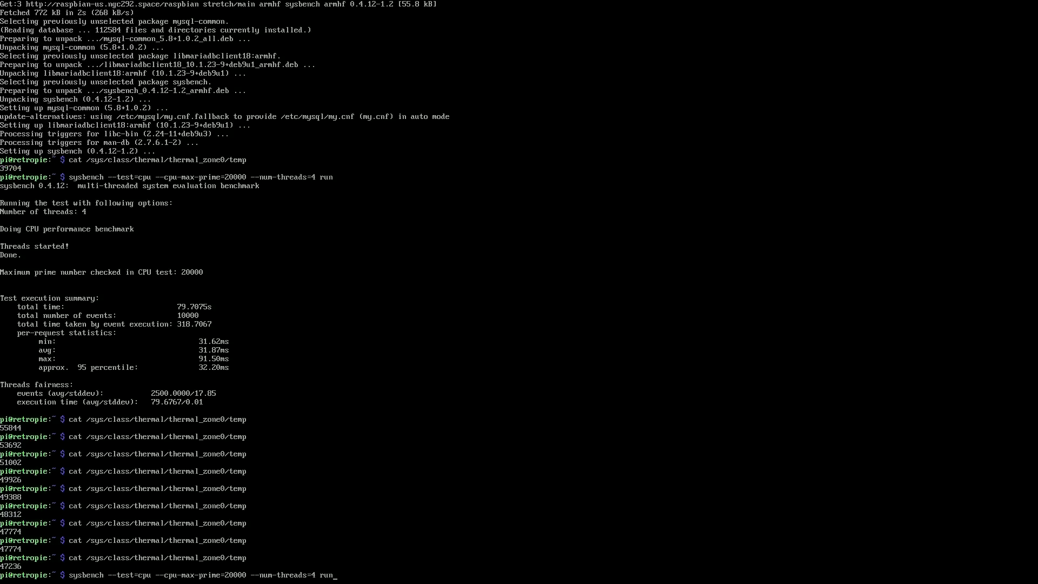
key(Down)
key(Return)
key(Up)
key(Up)
key(Down)
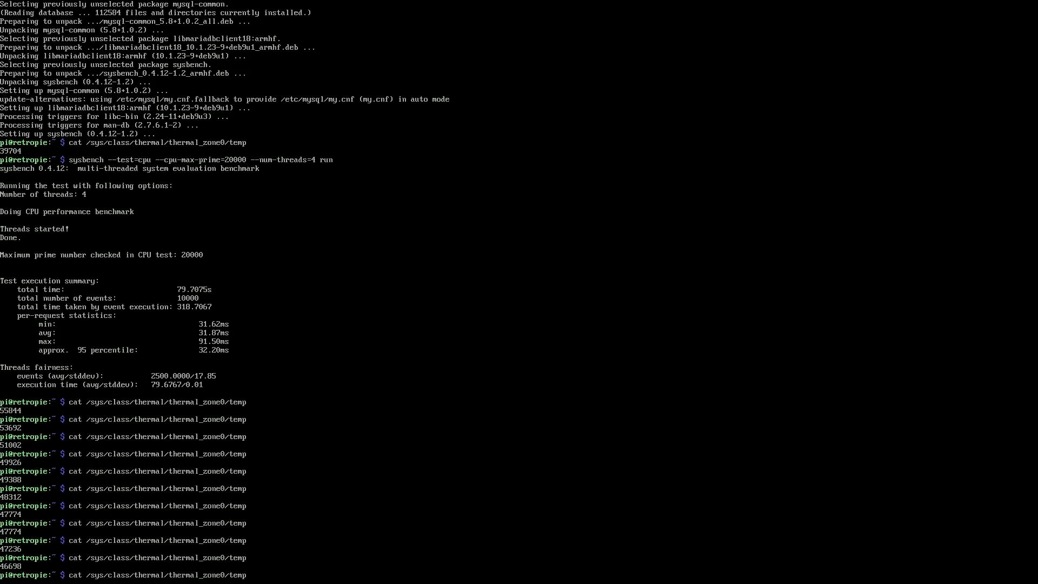
key(Return)
key(Up)
key(Up)
key(Down)
key(Return)
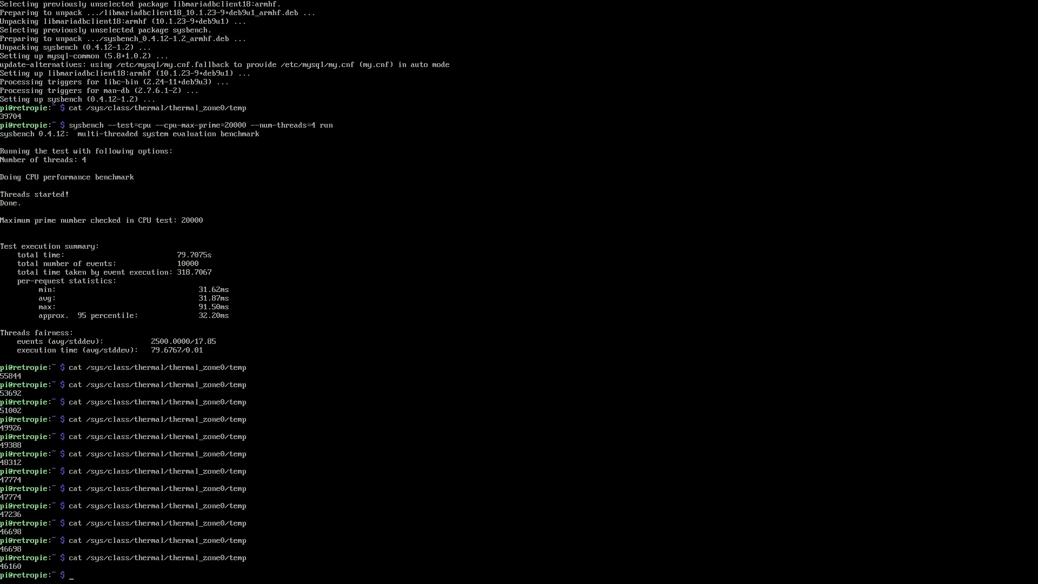
key(Up)
key(Up)
key(Down)
key(Return)
key(Up)
key(Up)
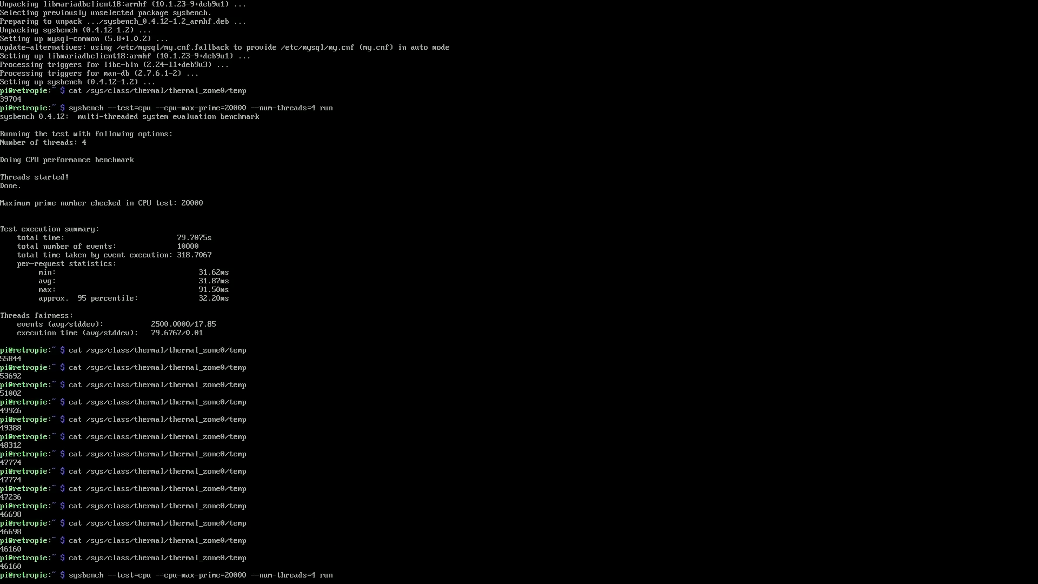
key(Down)
key(Return)
key(Up)
key(Up)
key(Down)
key(Return)
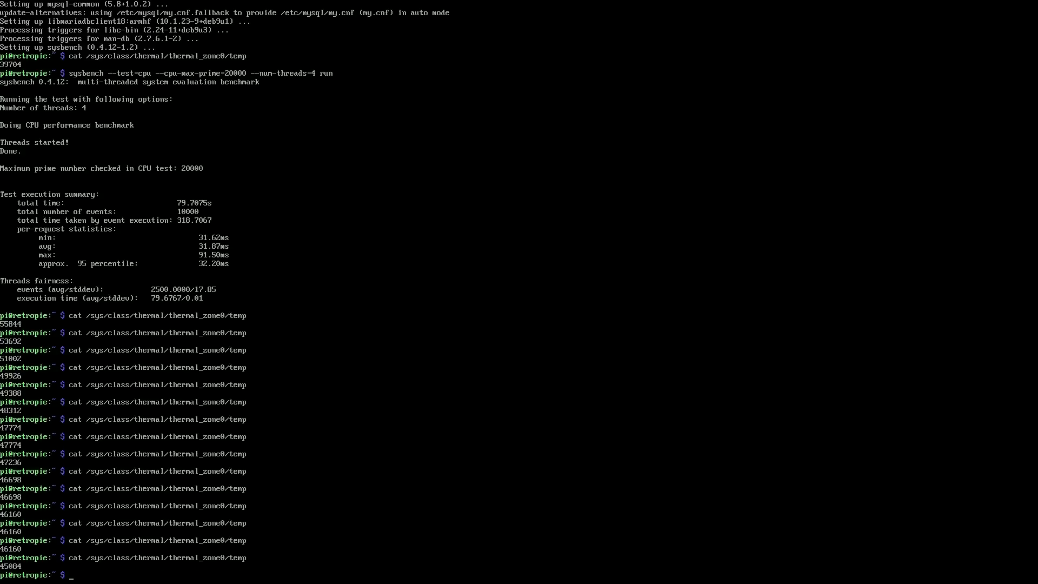
key(Up)
key(Up)
key(Down)
key(Return)
key(Up)
key(Up)
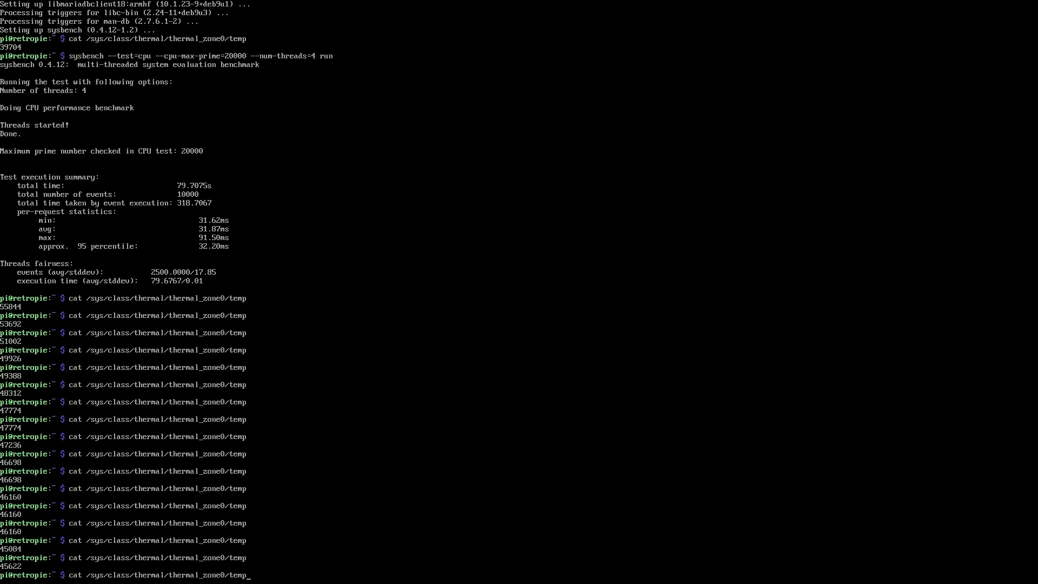
key(Down)
key(Return)
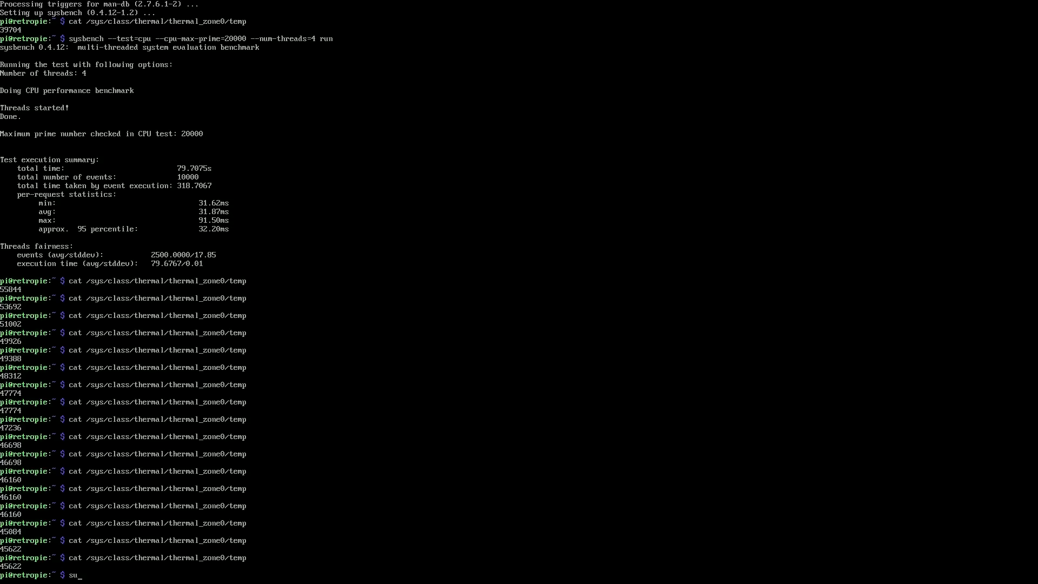
- Schedule a system shutdown with sudo shutdown
text(do shutdown)
key(Return)
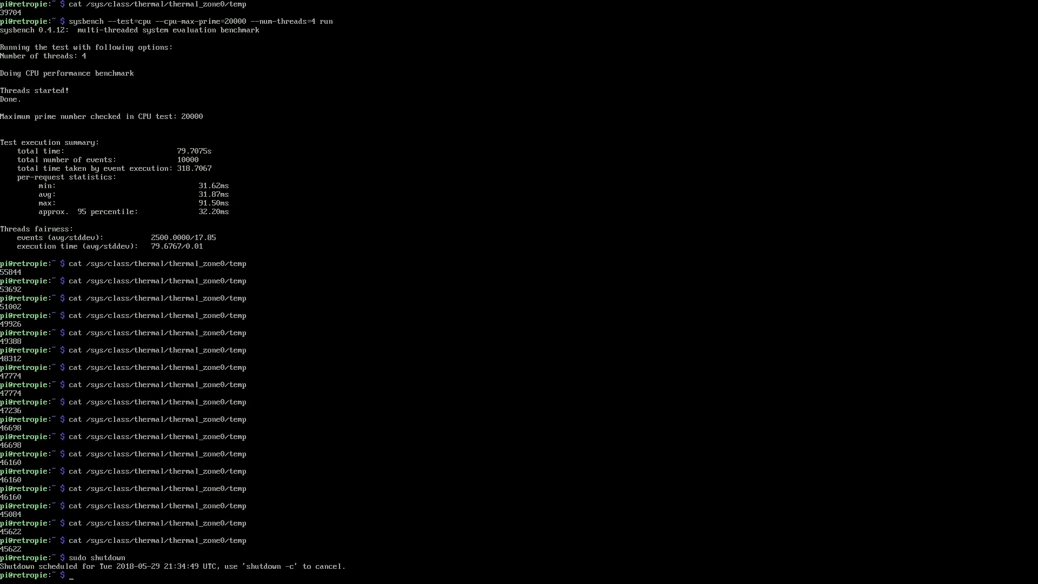